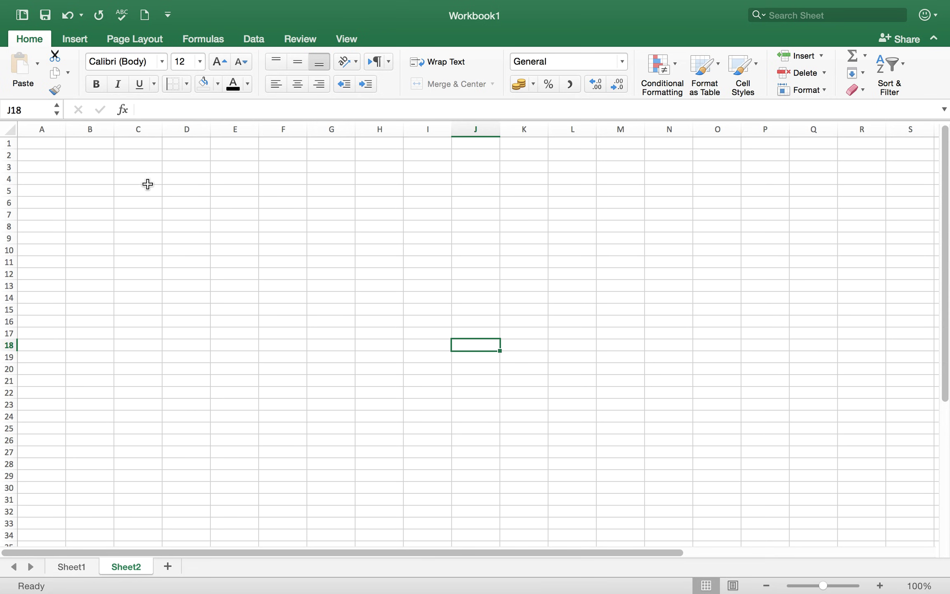
- Merge and centre B4:C4 into one heading cell for the first T-account, then reselect it
left_click(85, 175)
left_click_drag(86, 175, 134, 175)
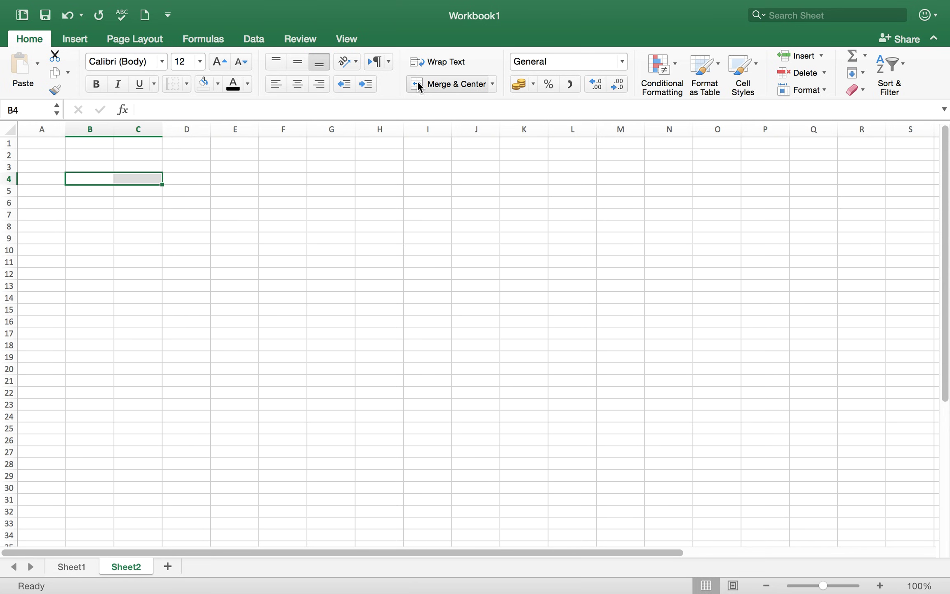
left_click(438, 85)
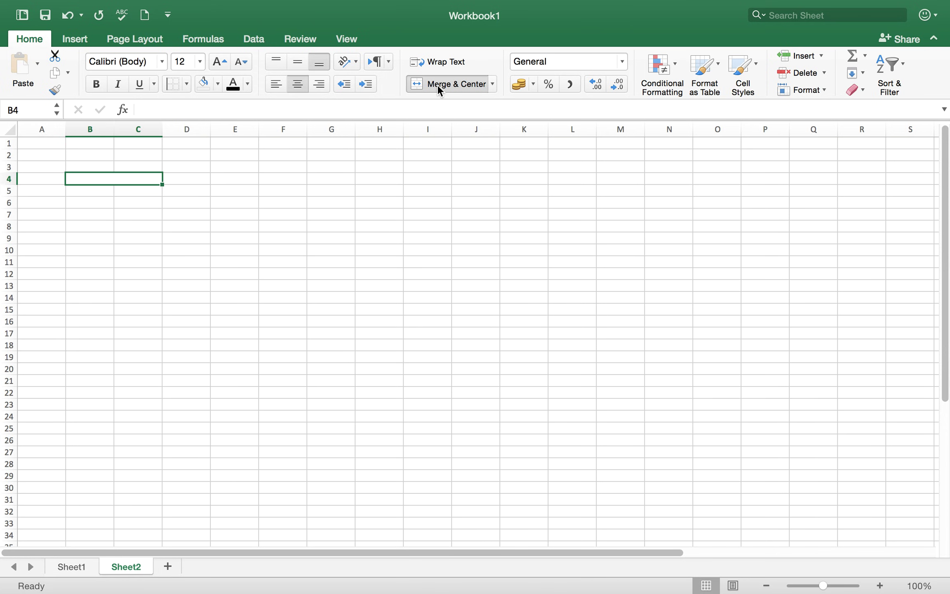
left_click(139, 194)
left_click(92, 179)
mouse_move(125, 191)
left_mouse_down()
mouse_move(127, 214)
mouse_move(122, 201)
left_mouse_up()
left_click(74, 178)
left_click(109, 178)
- Add a bottom border under the merged B4:C4 heading
left_click(187, 84)
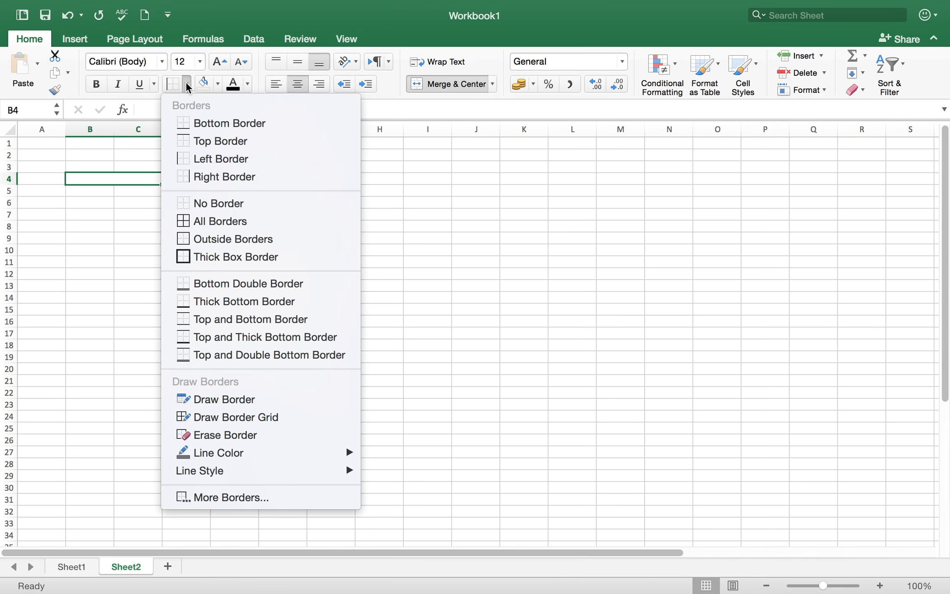
left_click(208, 123)
left_click(121, 214)
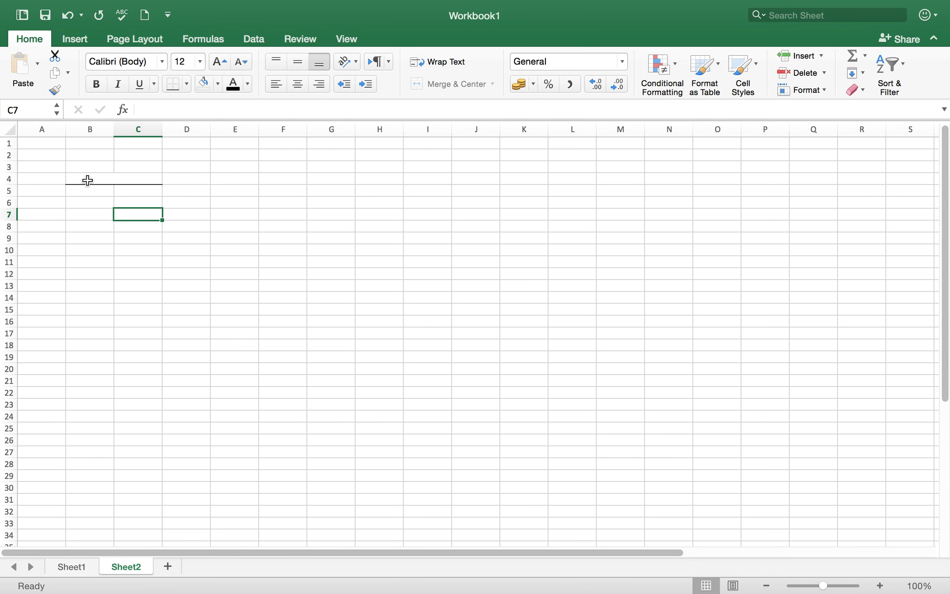
- Give C5:C10 a left border to form the first T-account's stem
left_click(128, 191)
left_click_drag(128, 192, 128, 225)
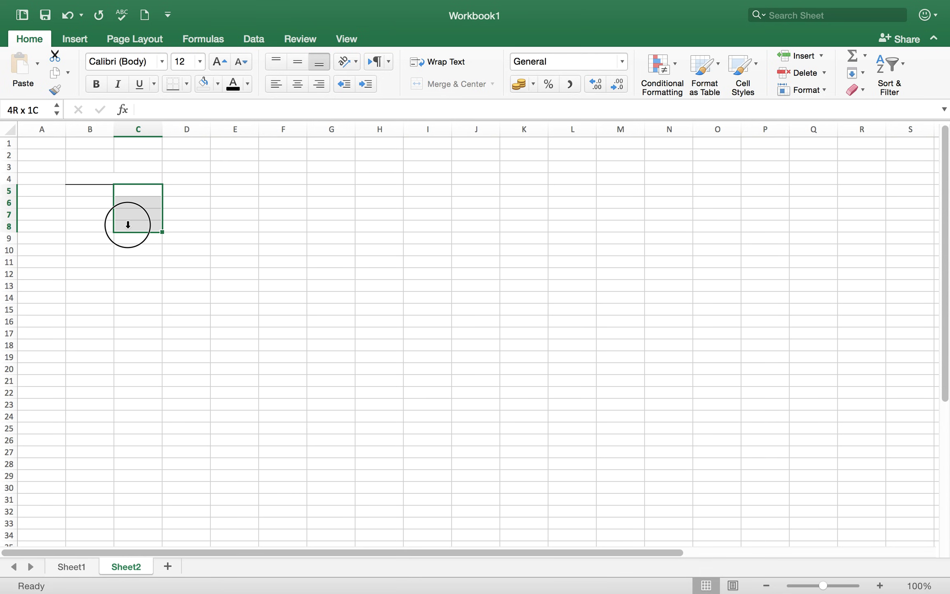
left_click_drag(128, 225, 128, 246)
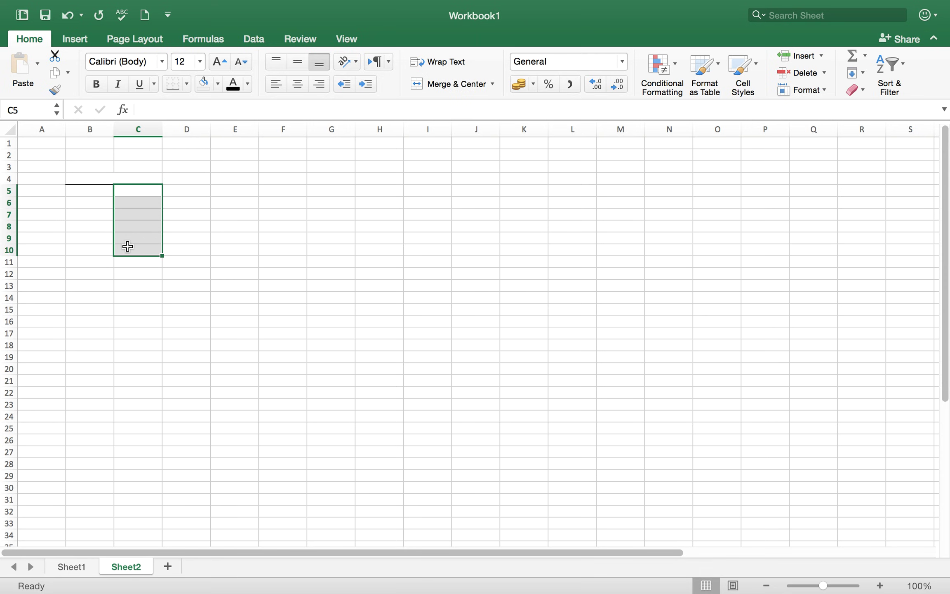
left_click(186, 85)
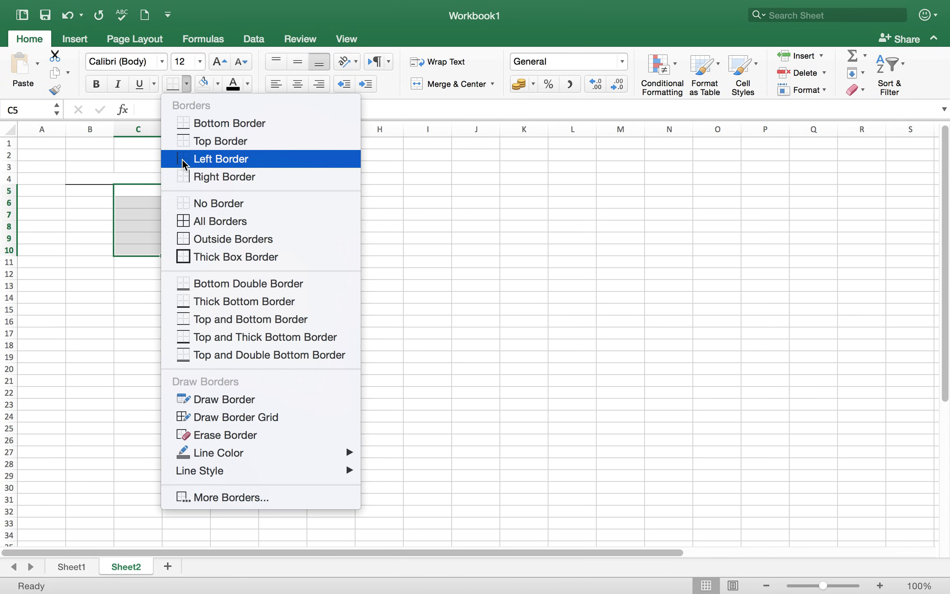
left_click(183, 160)
- Check the finished first T shape, then select E4:F4 for the second account's heading
left_click(116, 203)
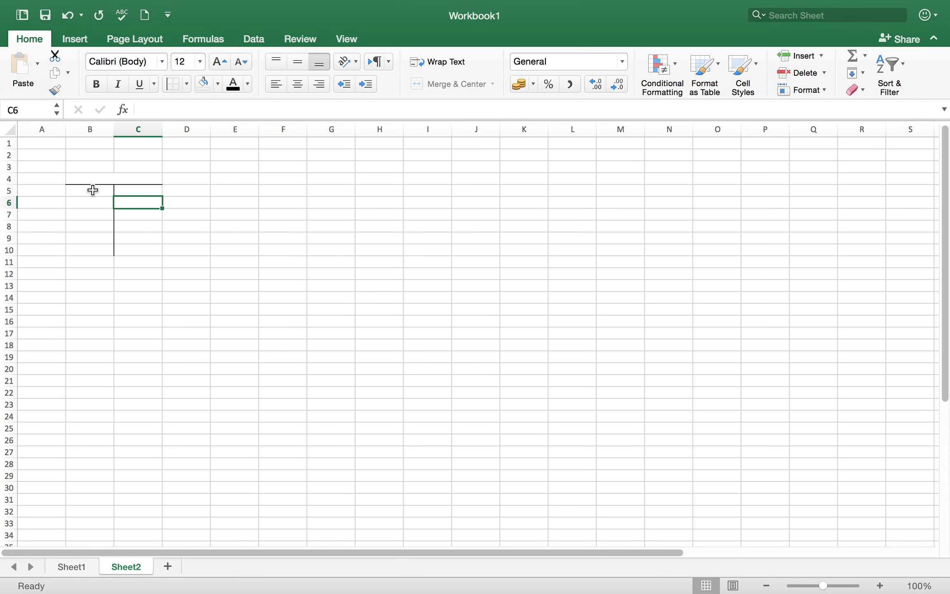
left_click_drag(92, 190, 92, 246)
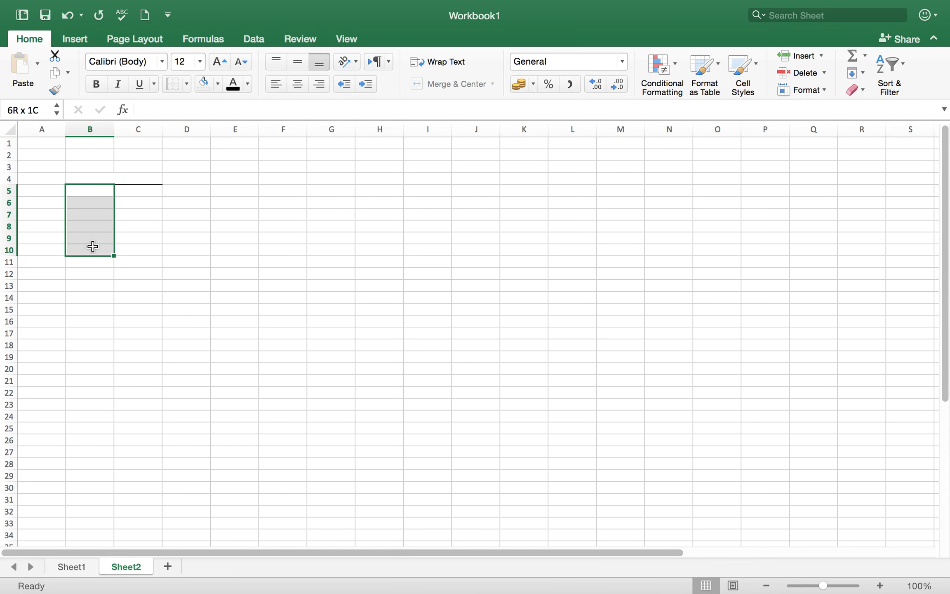
left_click(186, 84)
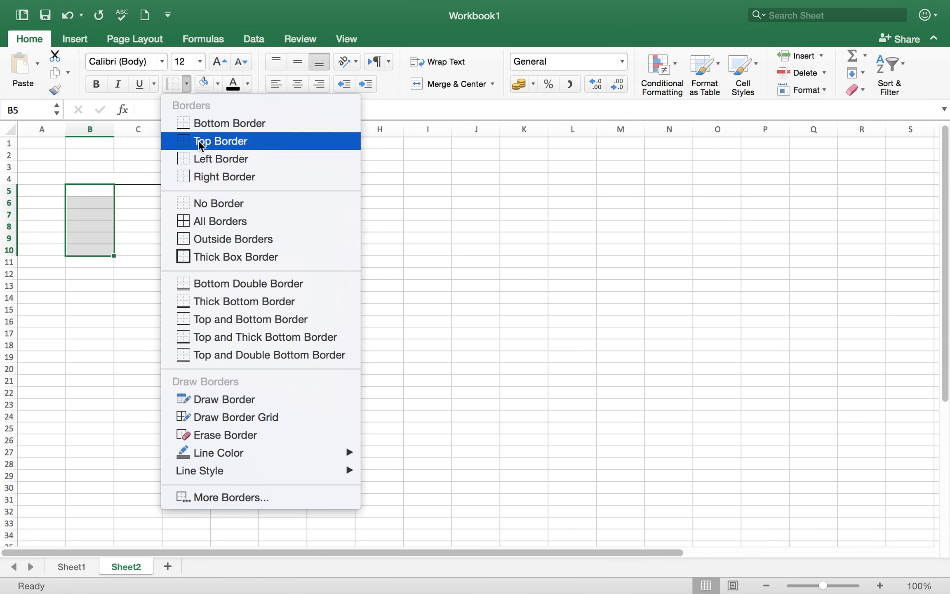
left_click(83, 330)
left_click(270, 270)
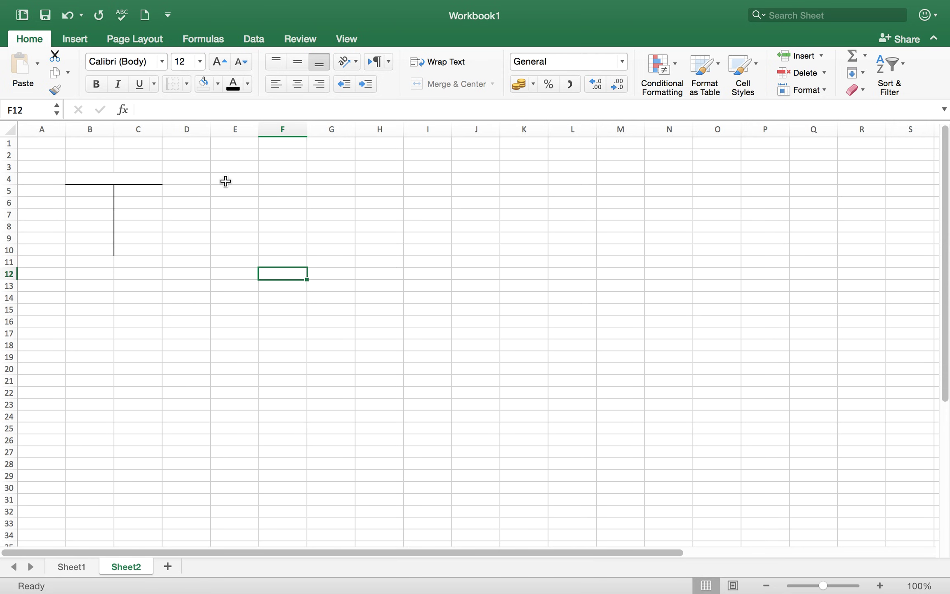
left_click_drag(226, 182, 275, 179)
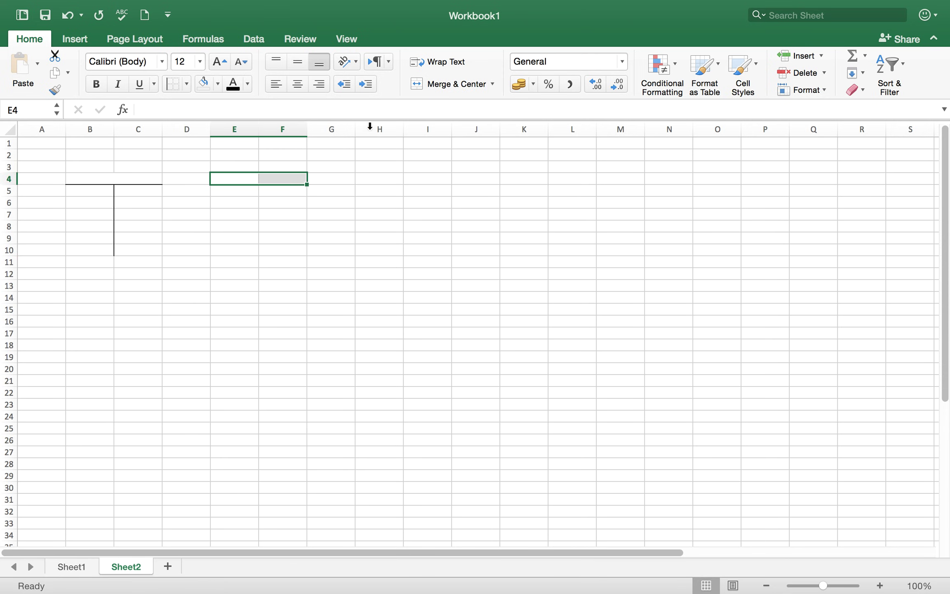
- Merge and centre E4:F4 and put a bottom border under it
left_click(444, 83)
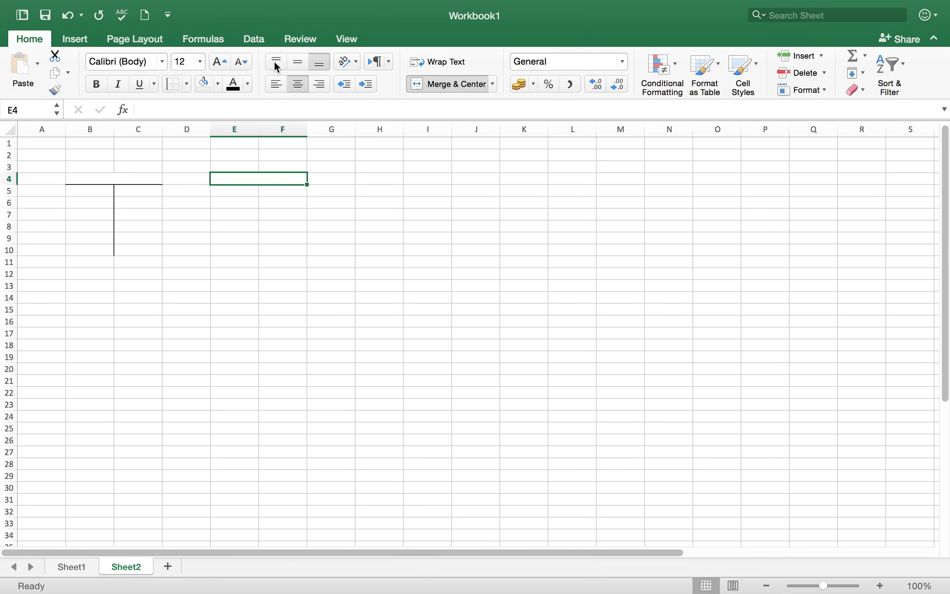
left_click(188, 84)
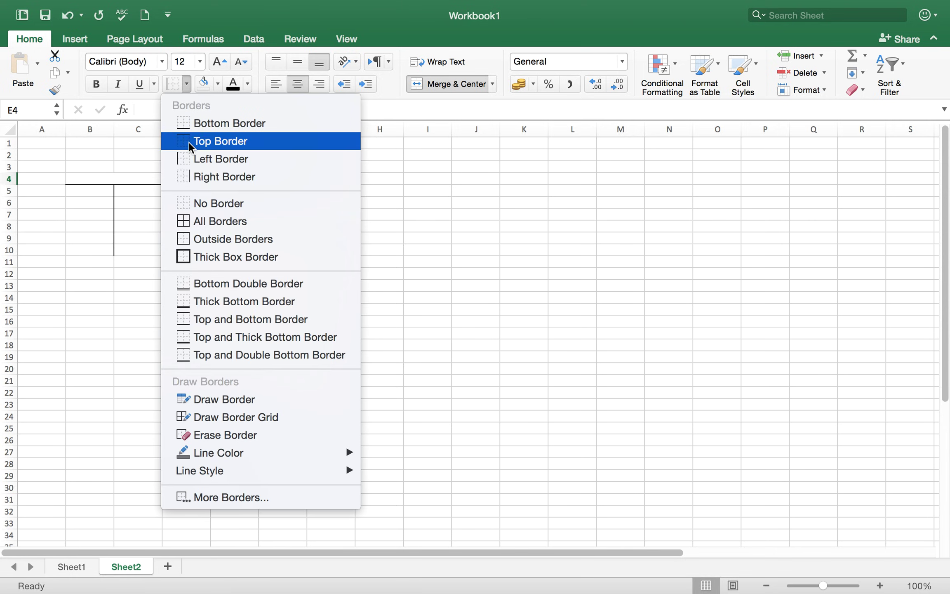
left_click(195, 122)
left_click(256, 211)
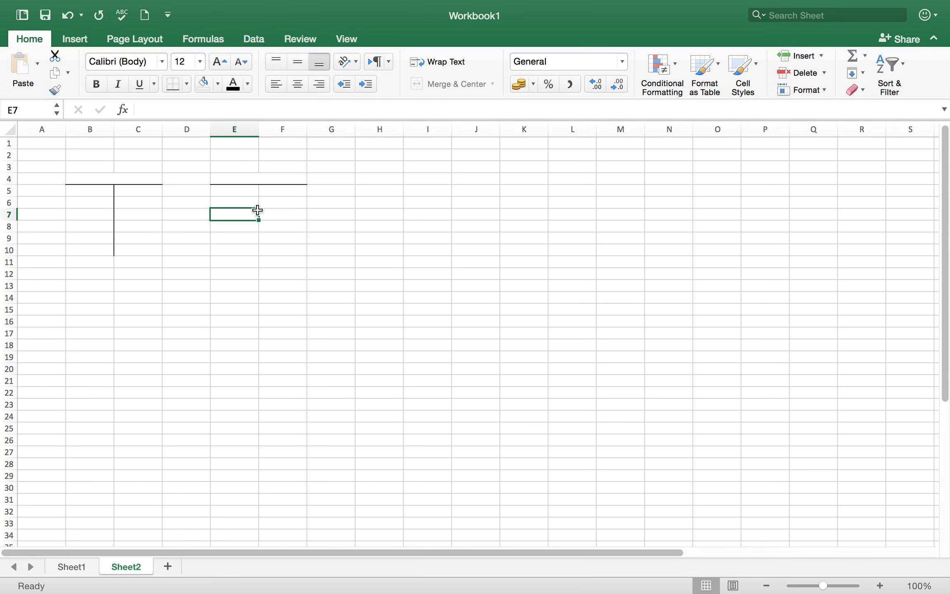
- Give E5:E10 a right border as the second stem, then select the E4:F10 block
left_click_drag(240, 191, 234, 249)
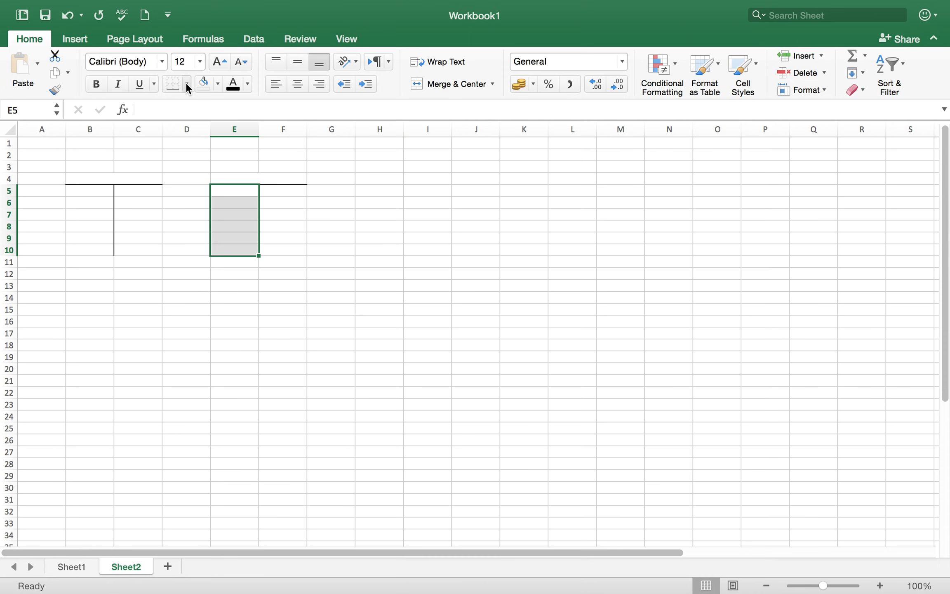
left_click(187, 83)
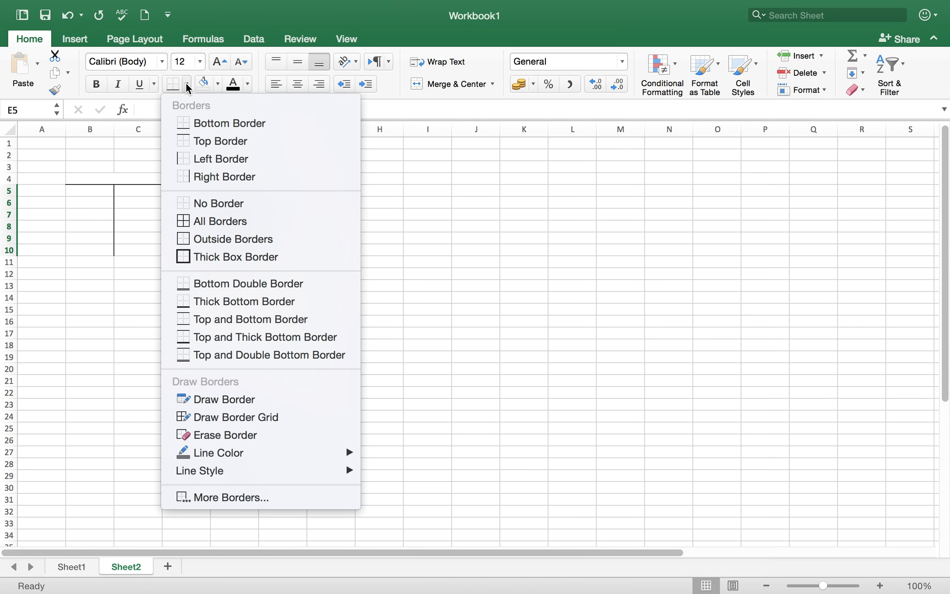
left_click(218, 177)
left_click(261, 295)
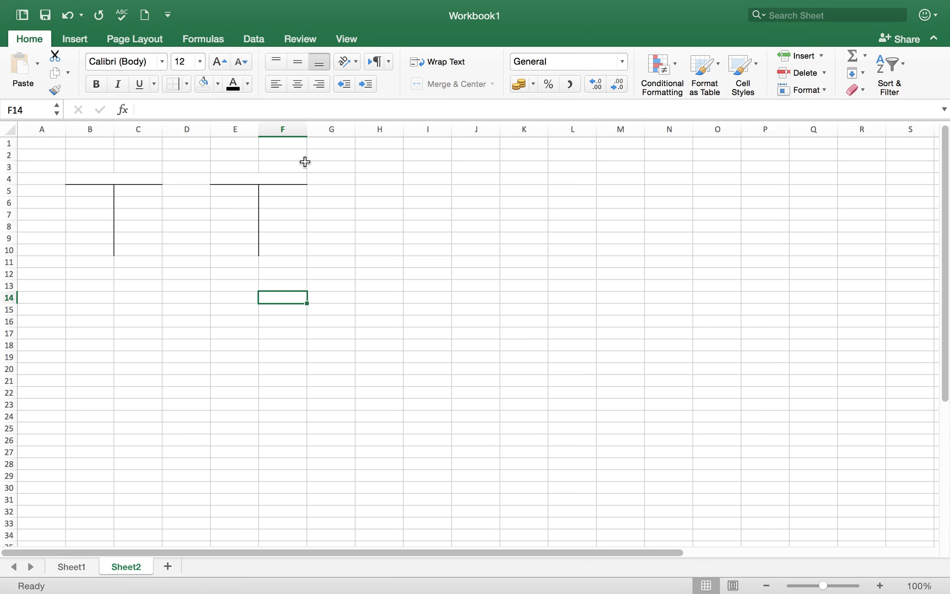
left_click_drag(219, 180, 234, 248)
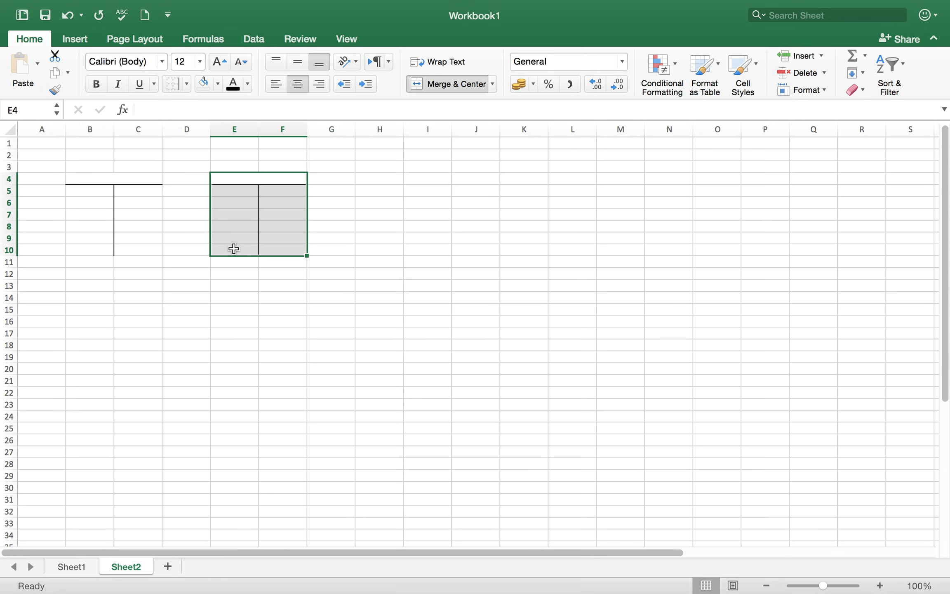
- Copy the E4:F10 T-account outline and paste it at I4
key("super+c")
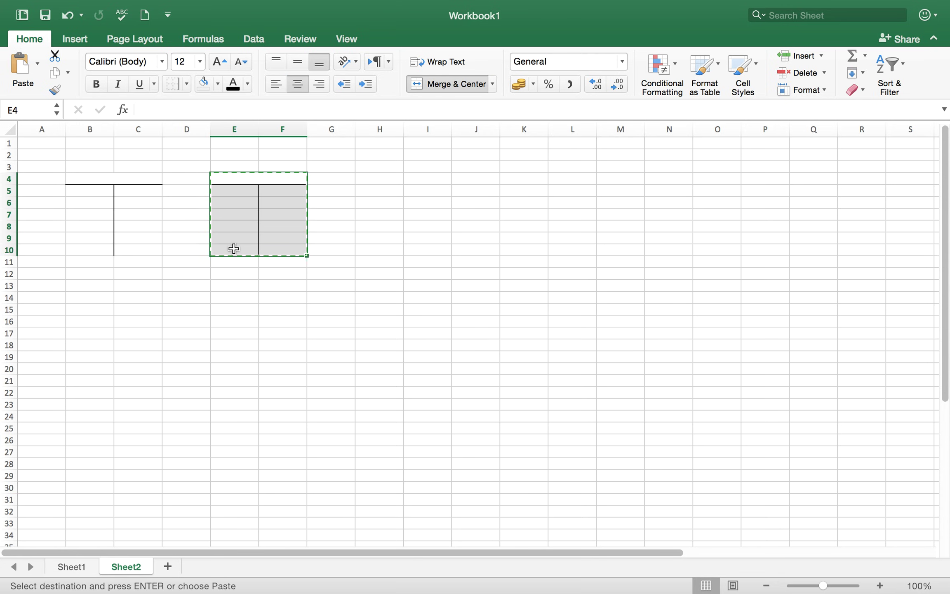
left_click(410, 181)
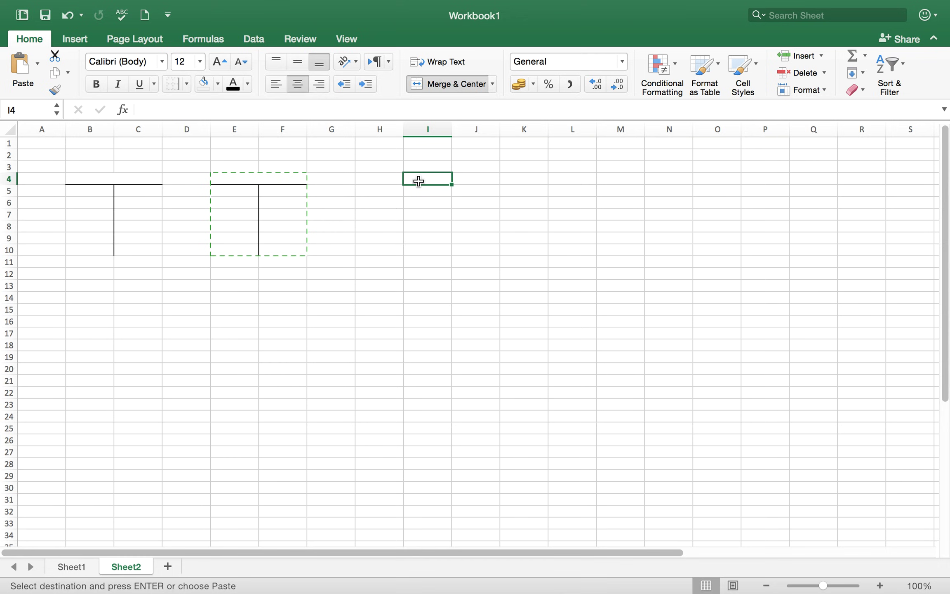
key("super+v")
left_click(459, 298)
- Select J9:J23 below the third outline's divider
left_click(310, 274)
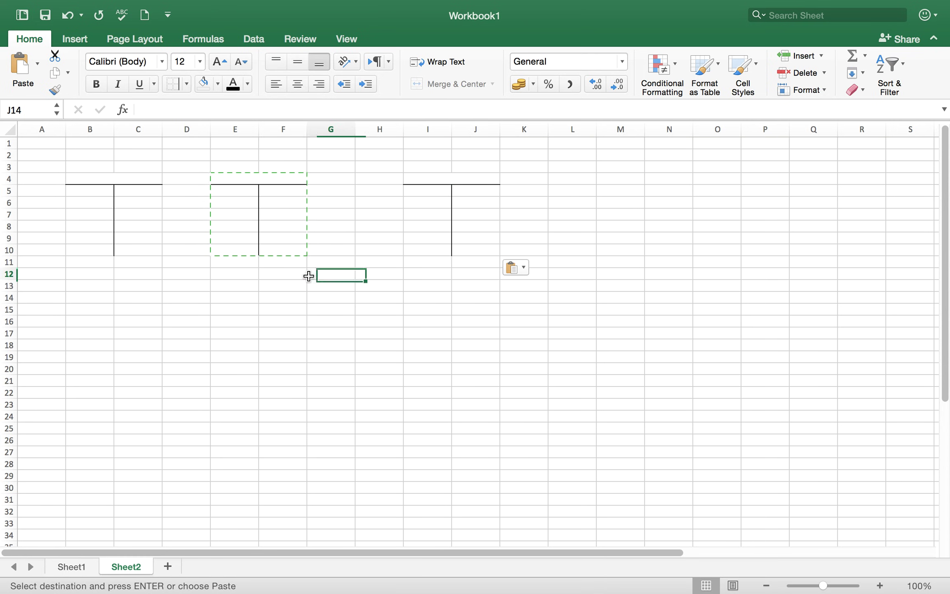
left_click(469, 246)
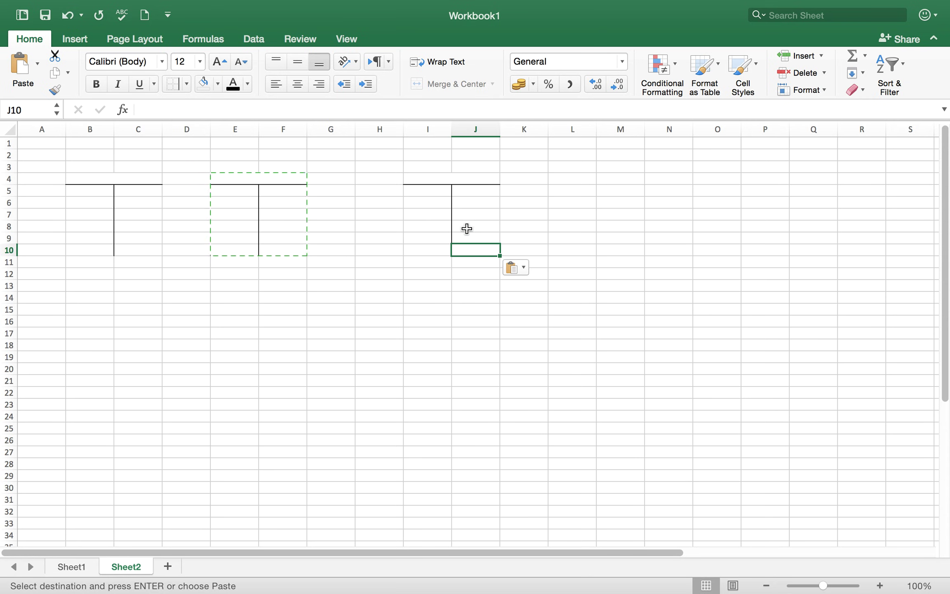
left_click_drag(466, 239, 490, 407)
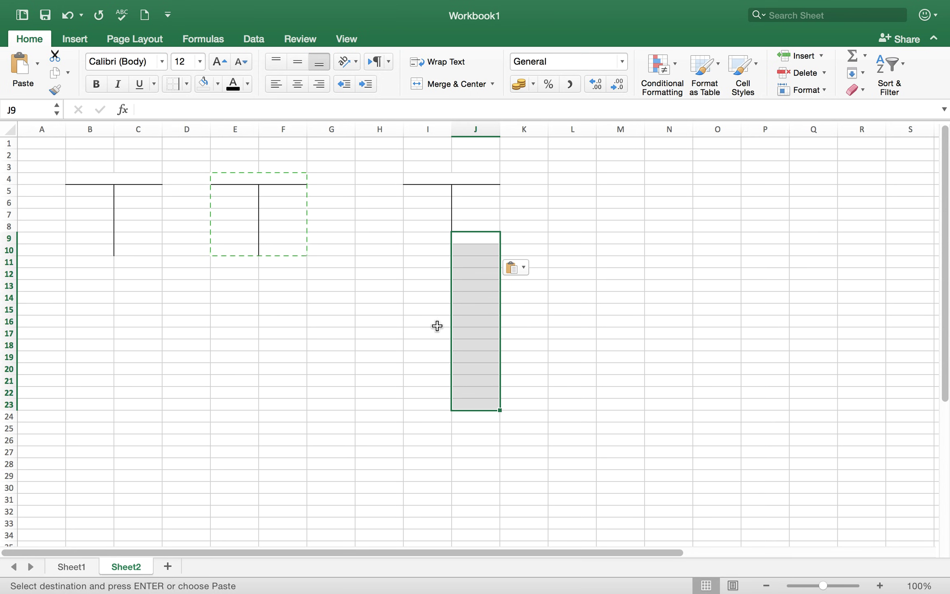
- Apply a left border to J9:J23 so the third stem reaches row 23
left_click(187, 84)
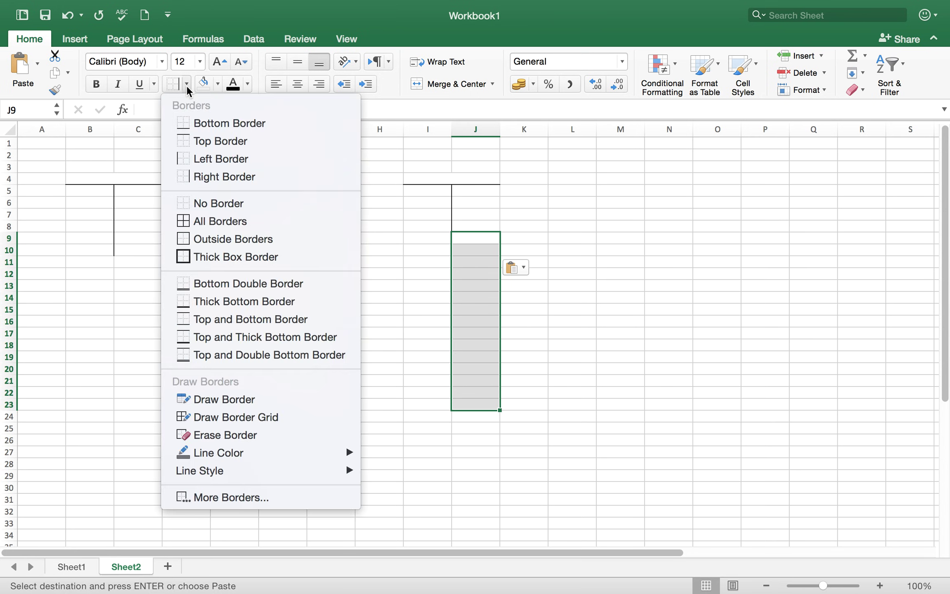
left_click(188, 160)
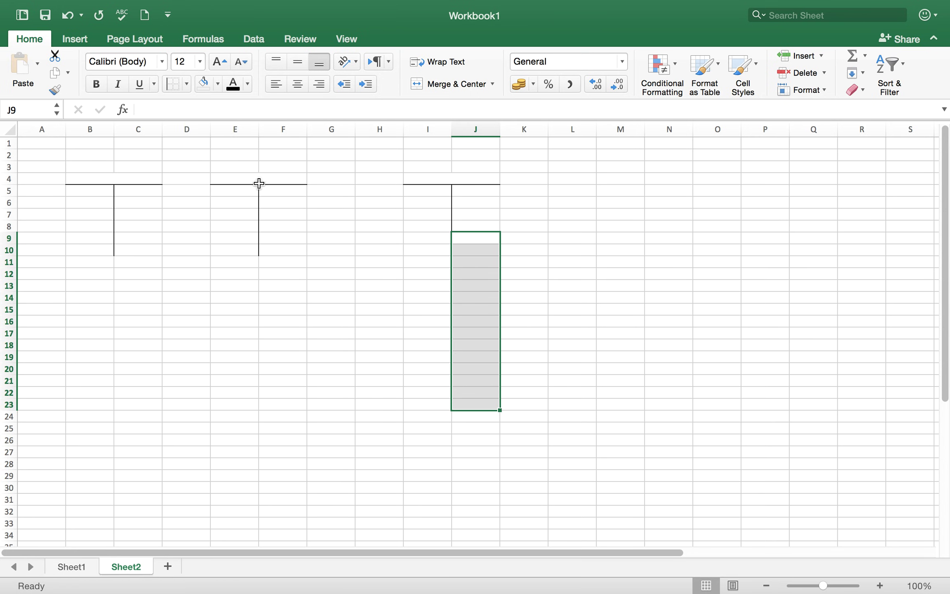
left_click(399, 336)
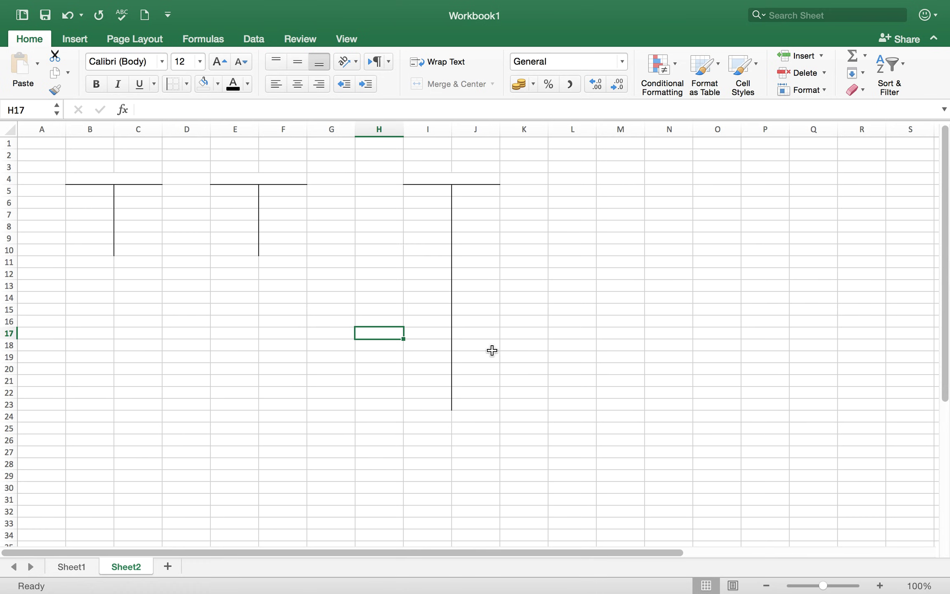
- Enter 'Cash' in merged E4, 'Debit' in E5 and 'Credit' in F5
left_click(248, 180)
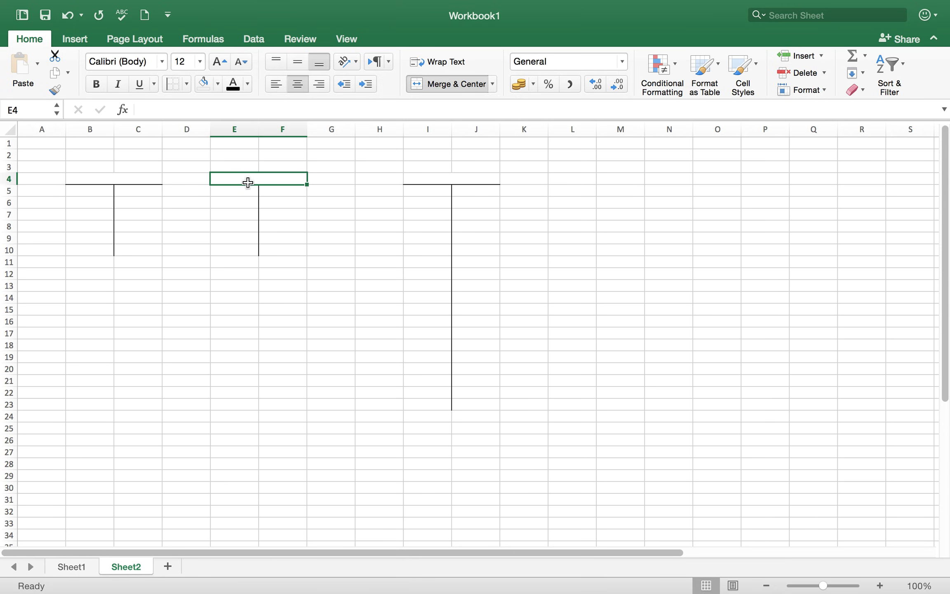
type("Cash")
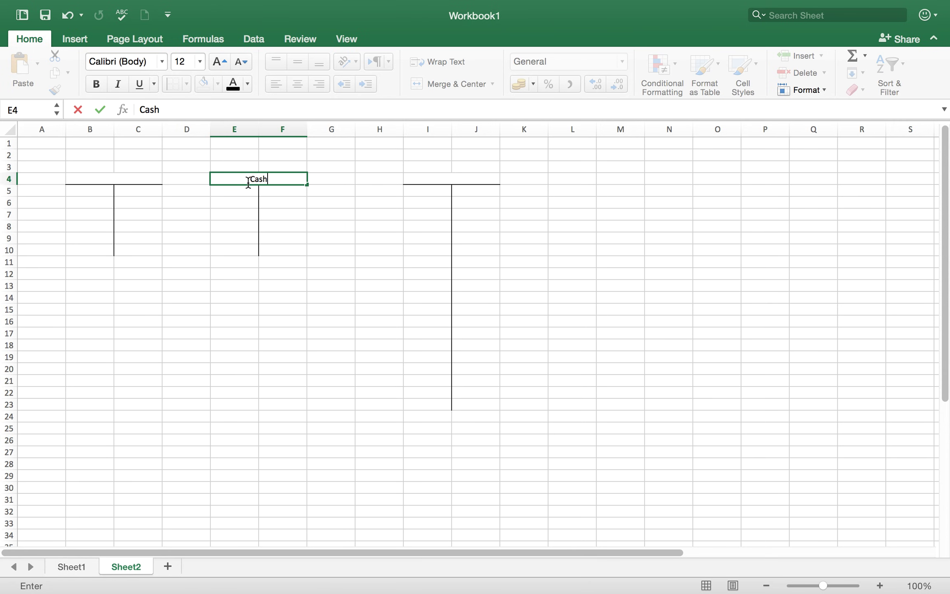
left_click(222, 193)
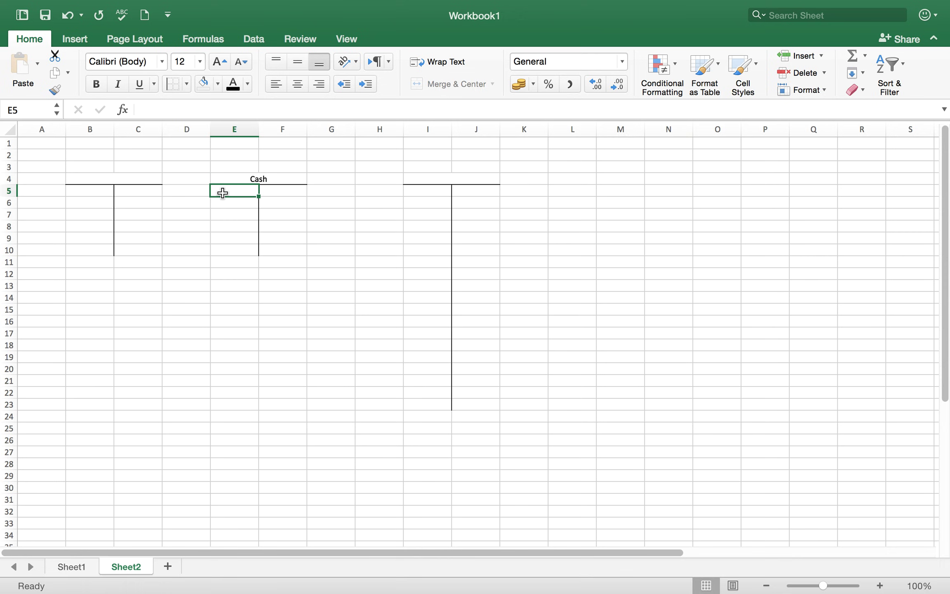
type("Deb")
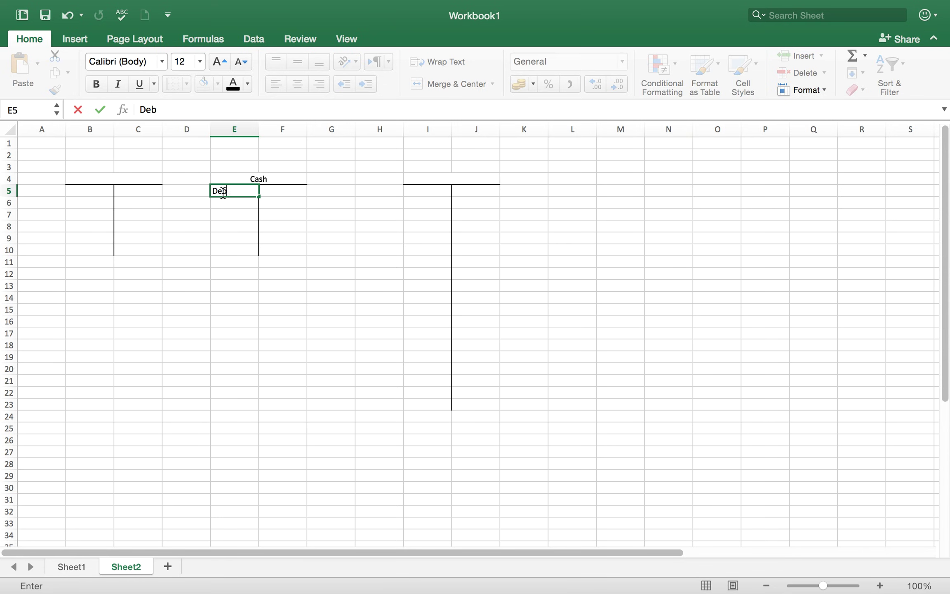
type("it")
key("Tab")
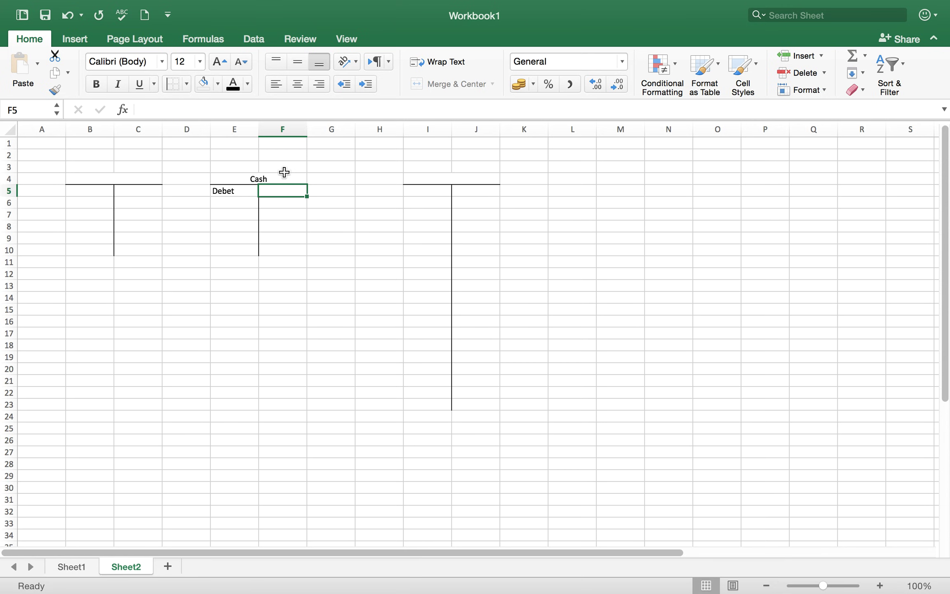
type("Cr")
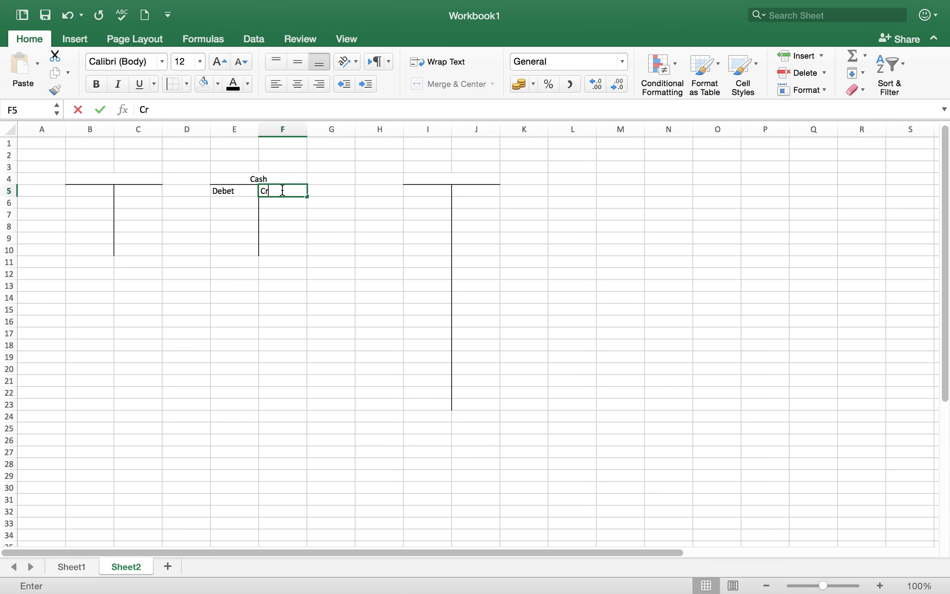
type("edit")
left_click(291, 321)
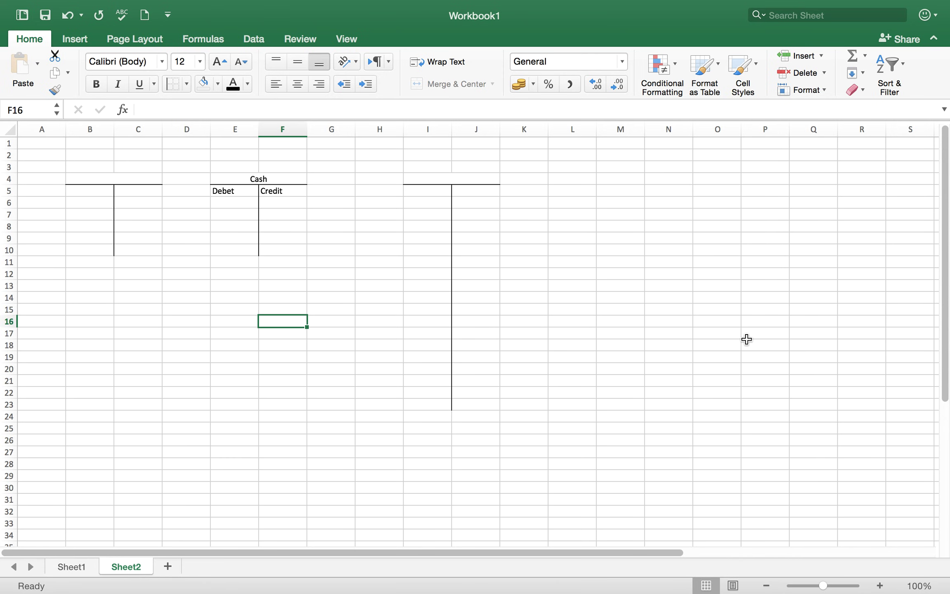
mouse_move(786, 7)
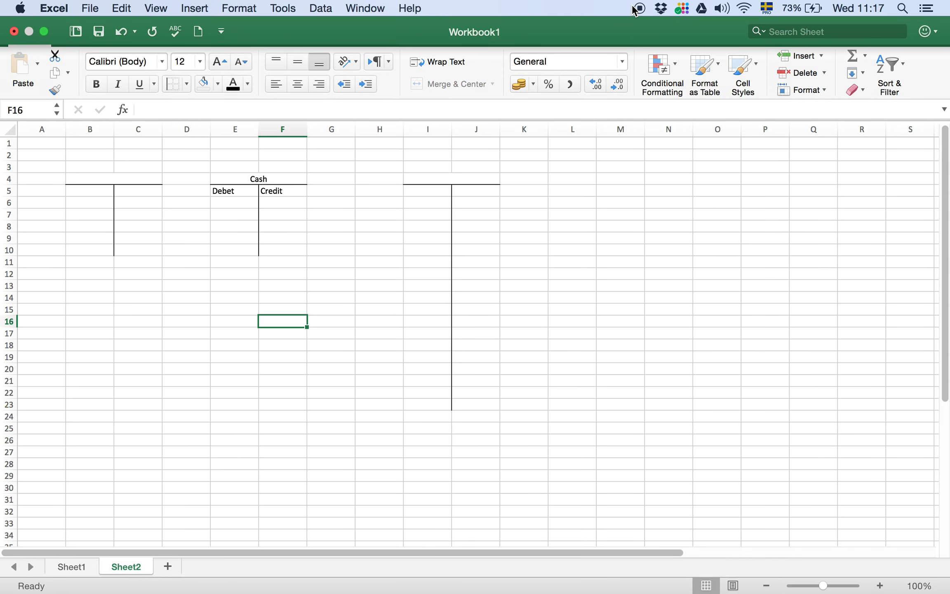